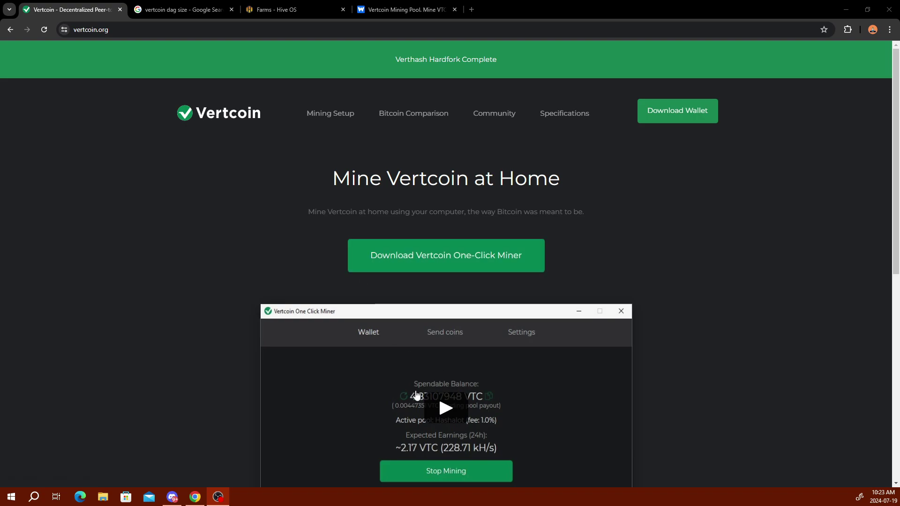
Read the Google results showing Vertcoin's DAG is fixed at 1.2 GB, then return to Hive OS Farms.
{"action": "scroll", "coordinate": [212, 303], "scroll_direction": "down", "scroll_amount": 2}
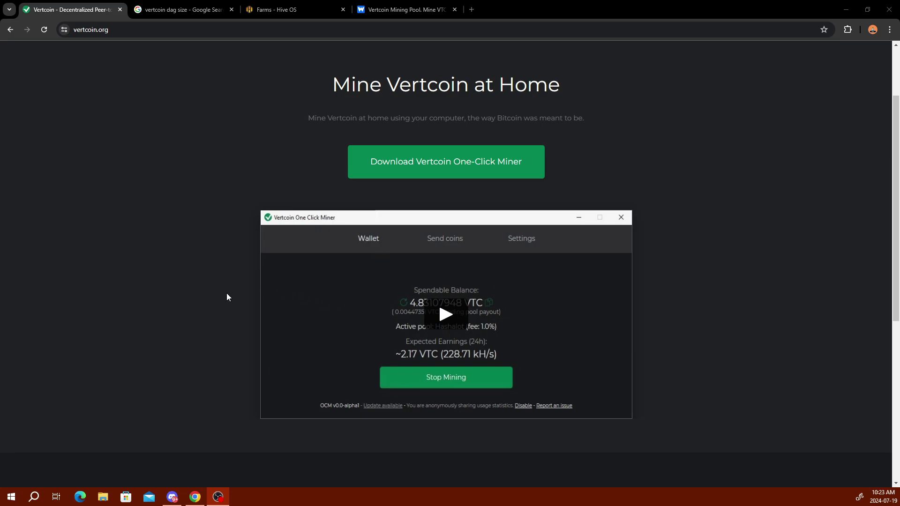
{"action": "scroll", "coordinate": [347, 150], "scroll_direction": "down", "scroll_amount": 6}
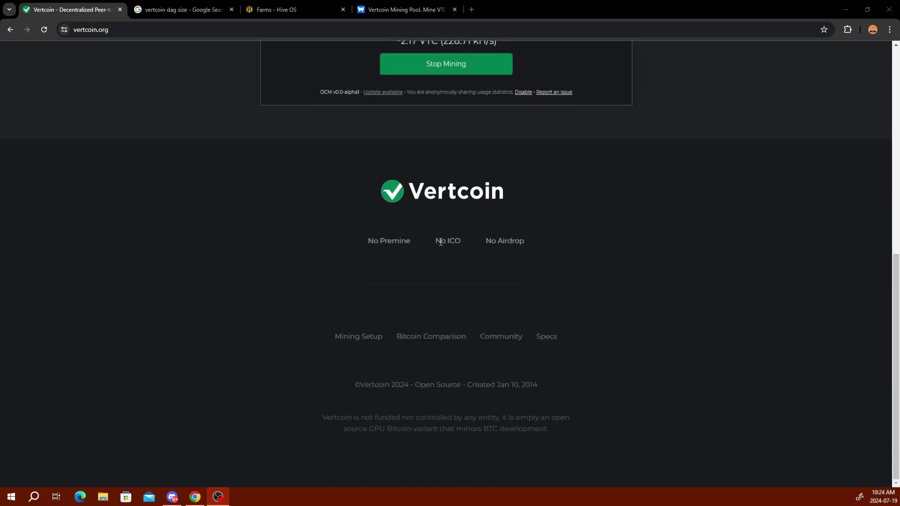
{"action": "scroll", "coordinate": [198, 238], "scroll_direction": "up", "scroll_amount": 9}
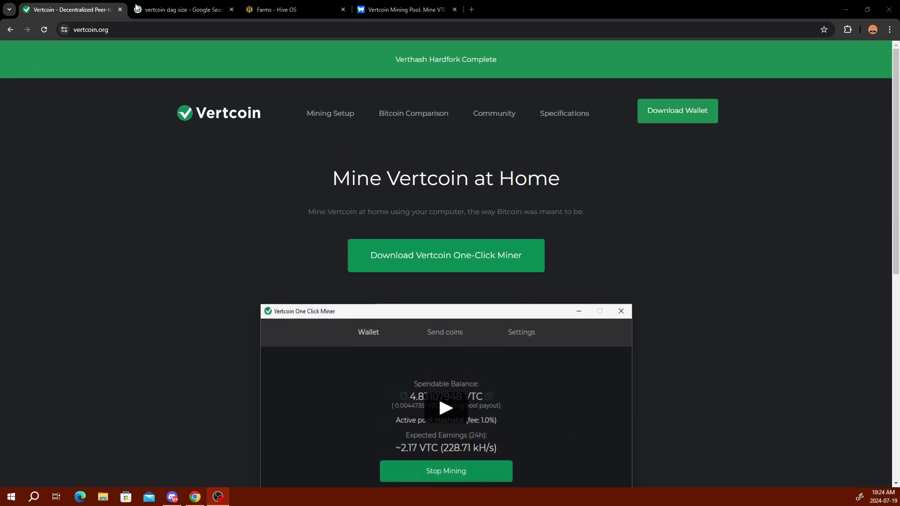
{"action": "left_click", "coordinate": [136, 7]}
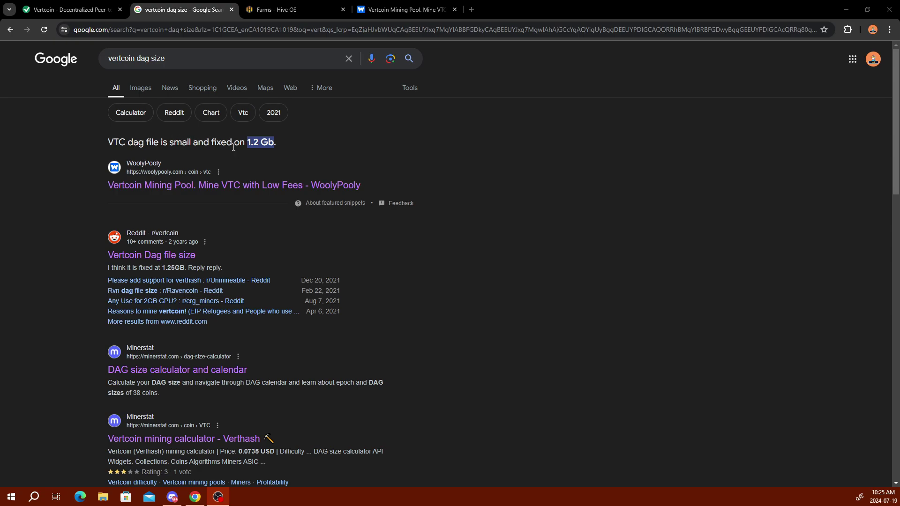
{"action": "left_click", "coordinate": [293, 9]}
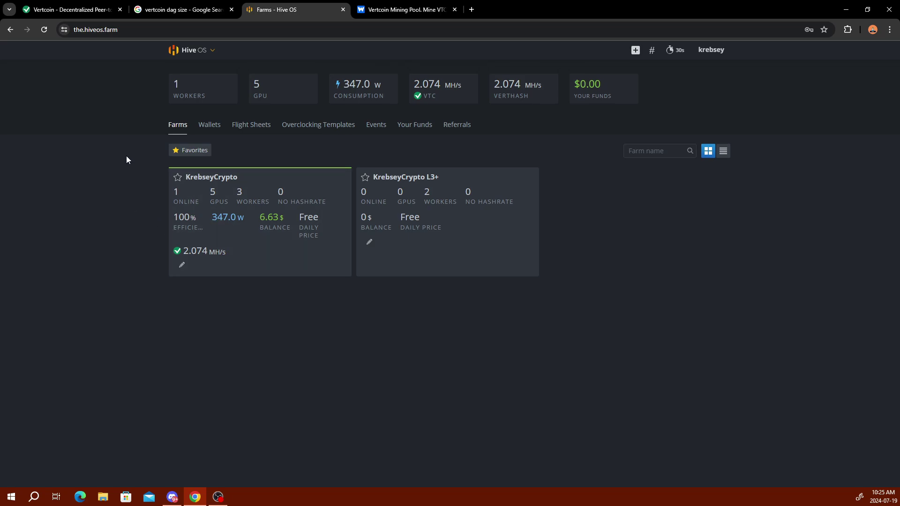
Start adding a new VTC wallet on the KrebseyCrypto farm's Wallets page.
{"action": "left_click", "coordinate": [200, 178]}
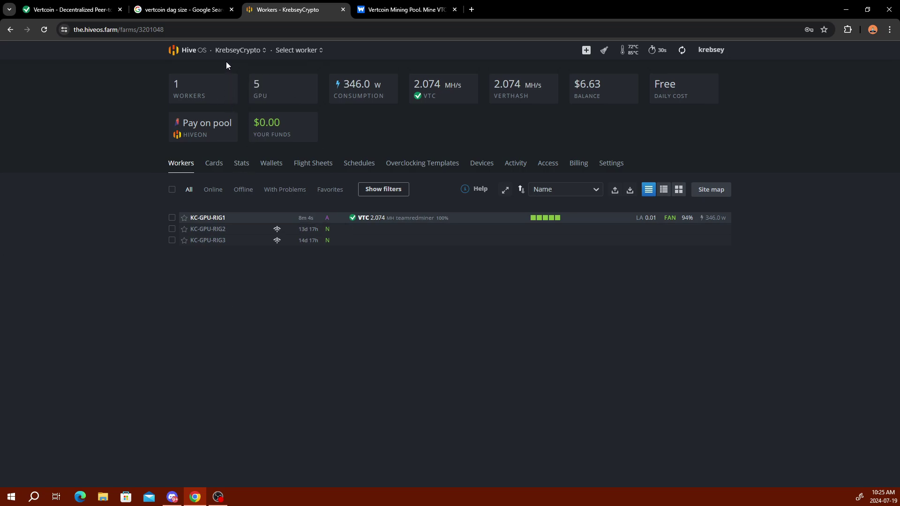
{"action": "left_click", "coordinate": [272, 166]}
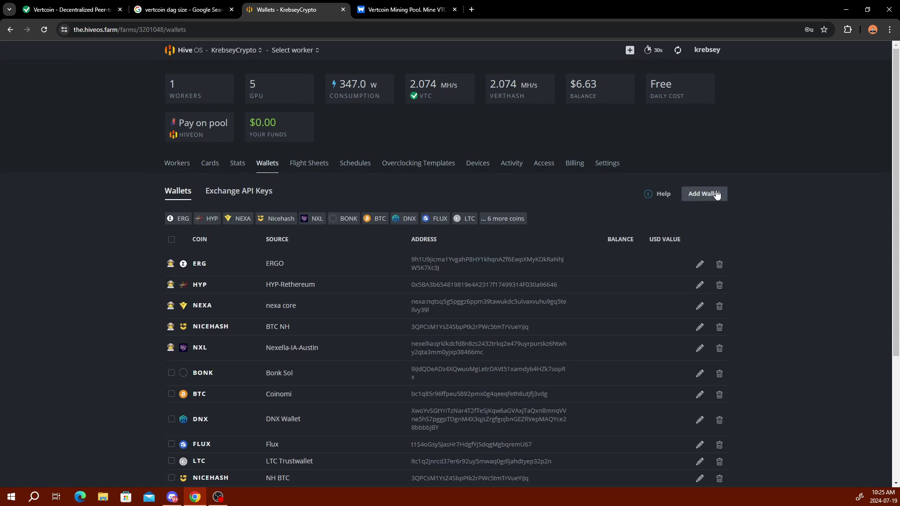
{"action": "left_click", "coordinate": [716, 193]}
{"action": "left_click", "coordinate": [400, 162]}
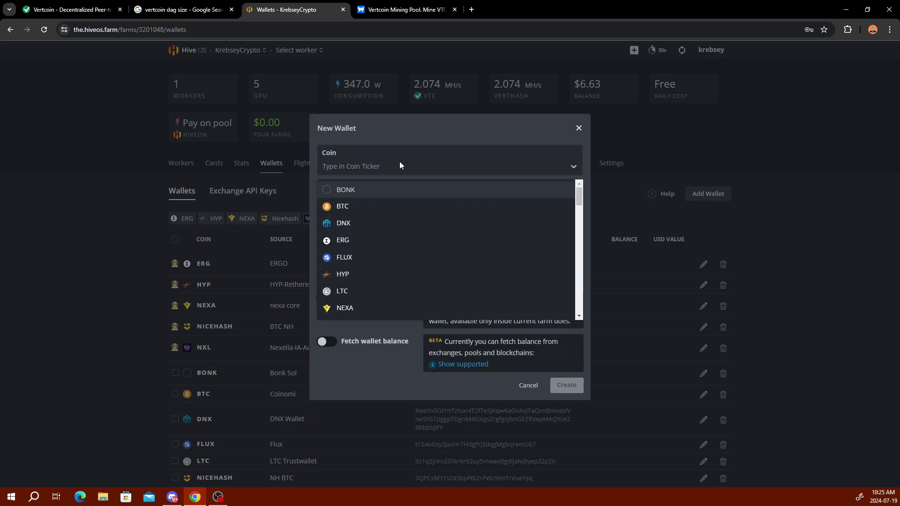
{"action": "type", "text": "vtc"}
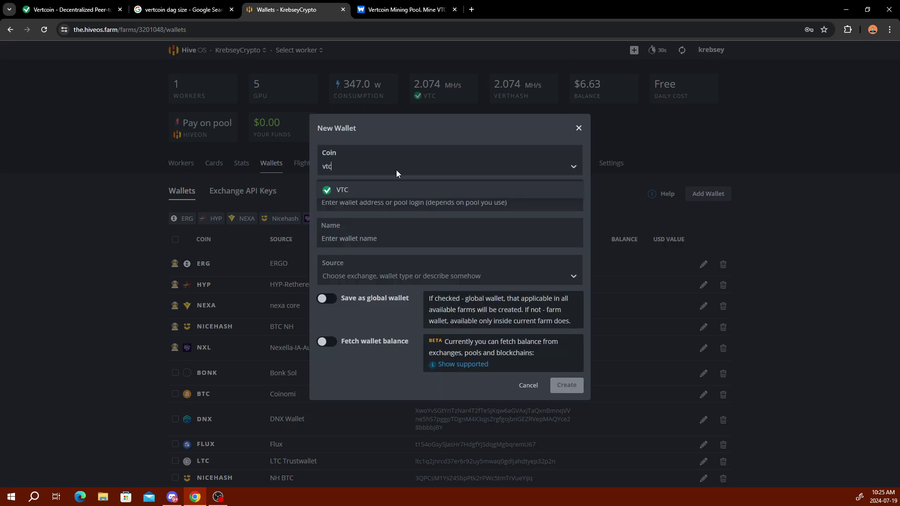
{"action": "left_click", "coordinate": [384, 188]}
Cancel the unfinished wallet and show the farm's Workers list.
{"action": "left_click", "coordinate": [342, 199]}
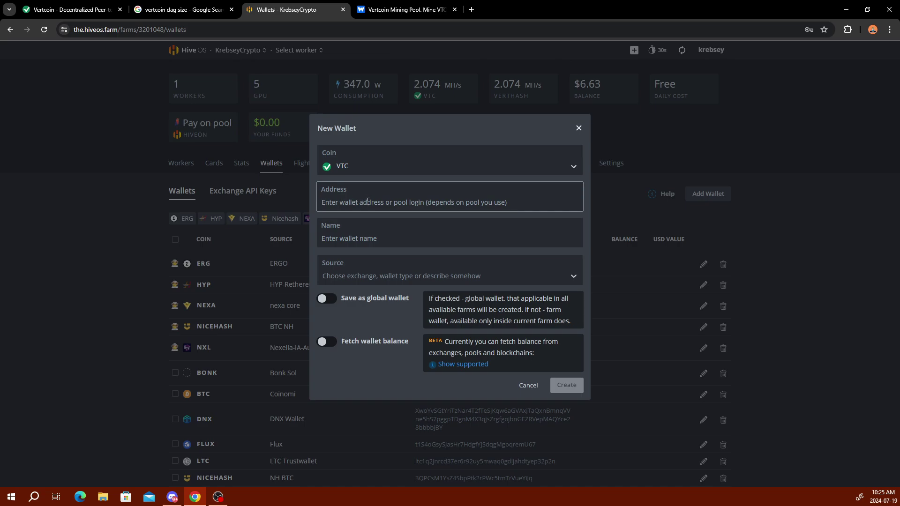
{"action": "left_click", "coordinate": [362, 238]}
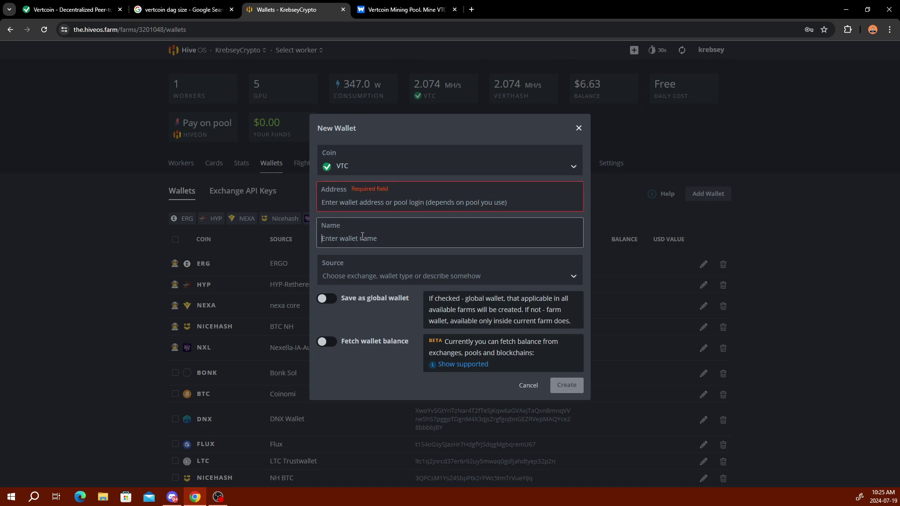
{"action": "left_click", "coordinate": [526, 385]}
{"action": "left_click", "coordinate": [175, 164]}
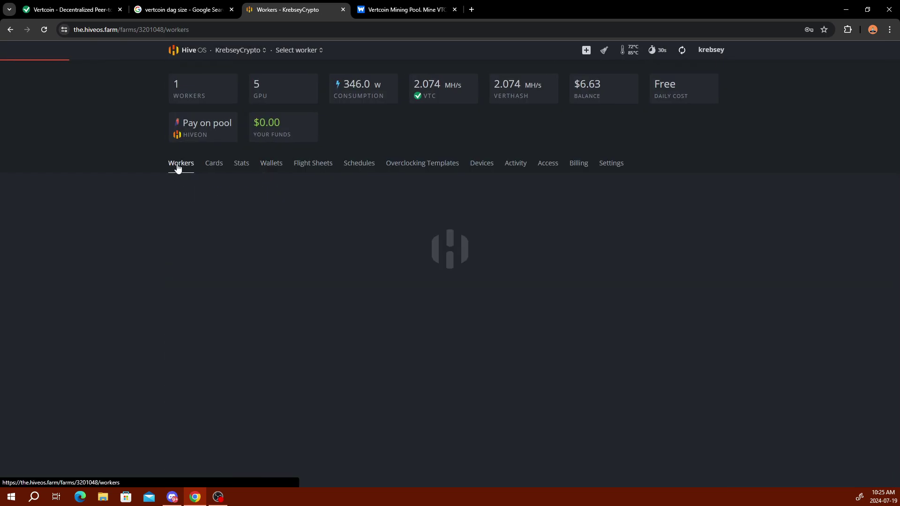
Review KC-GPU-RIG1's current VTC flight sheet, then go to KrebseyCrypto's Flight Sheets page.
{"action": "left_click", "coordinate": [237, 51]}
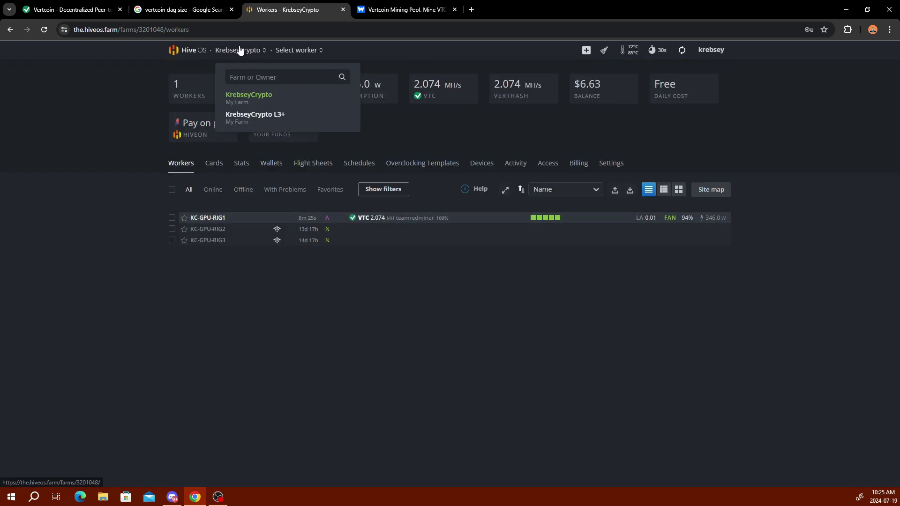
{"action": "left_click", "coordinate": [190, 51]}
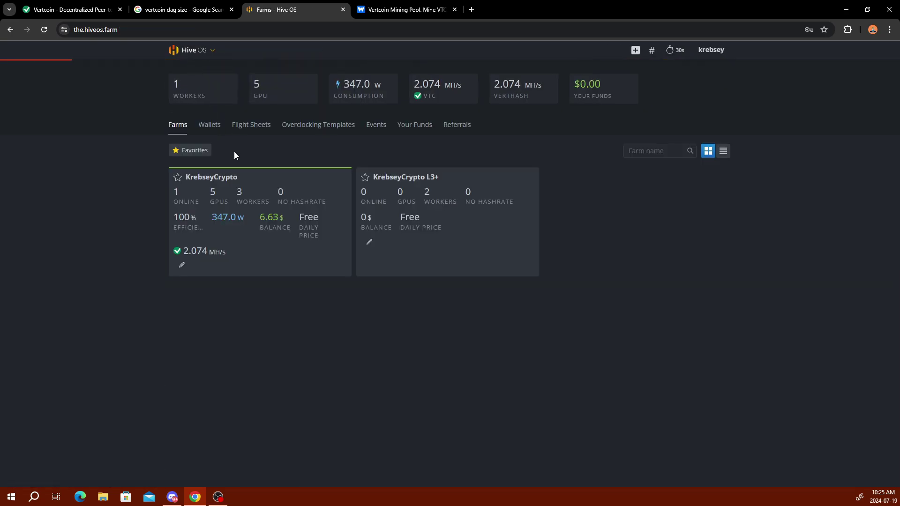
{"action": "left_click", "coordinate": [212, 188]}
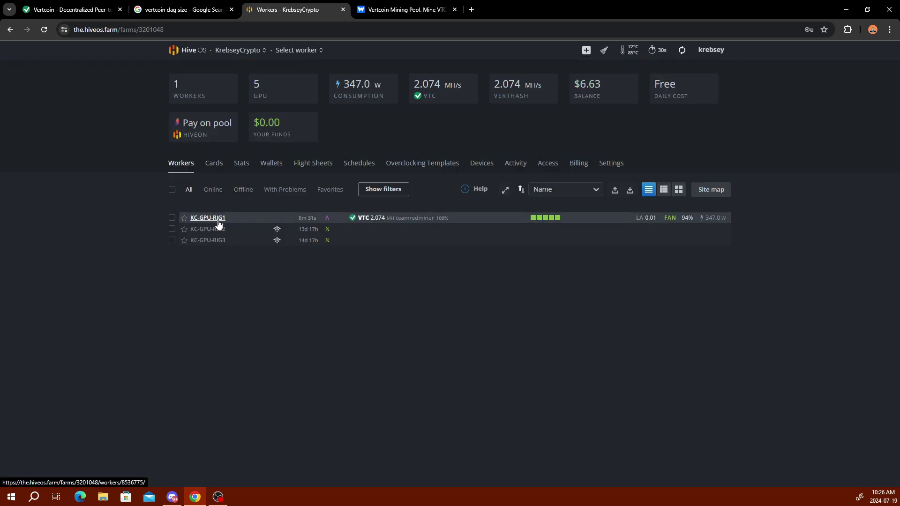
{"action": "left_click", "coordinate": [217, 220]}
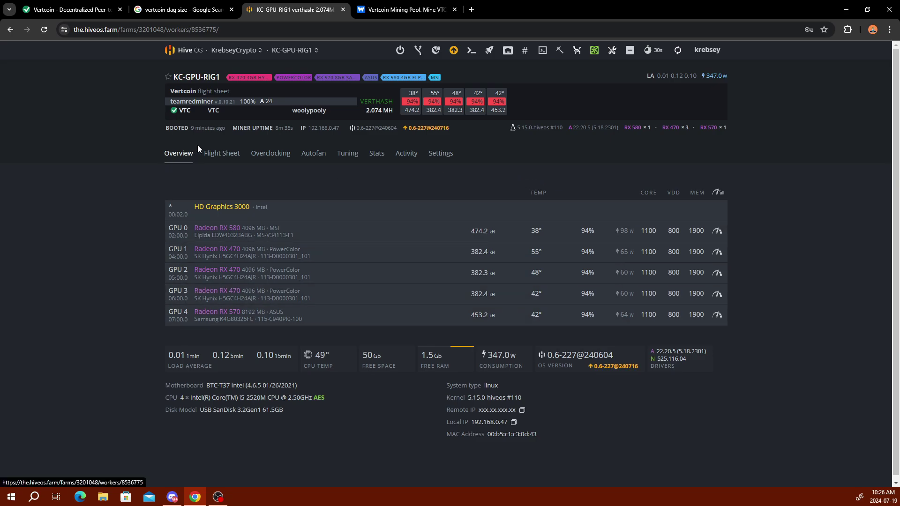
{"action": "left_click", "coordinate": [221, 158]}
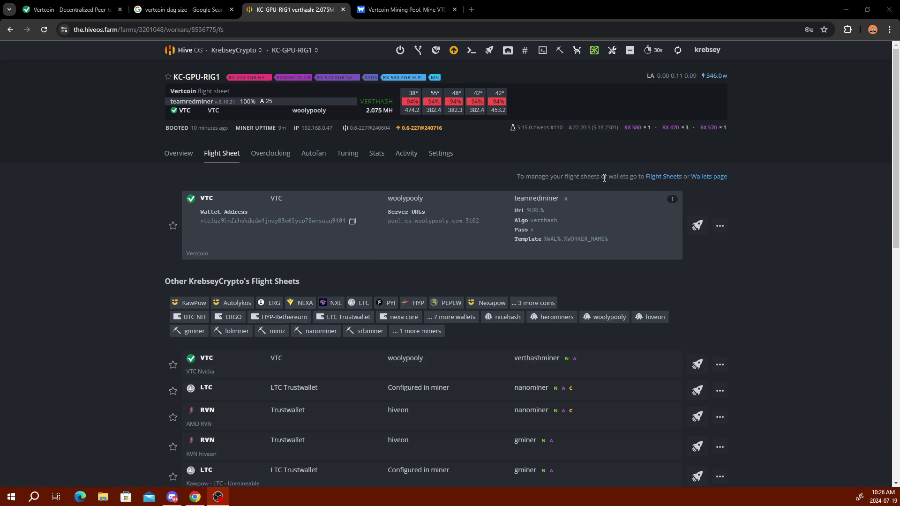
{"action": "left_click", "coordinate": [658, 179]}
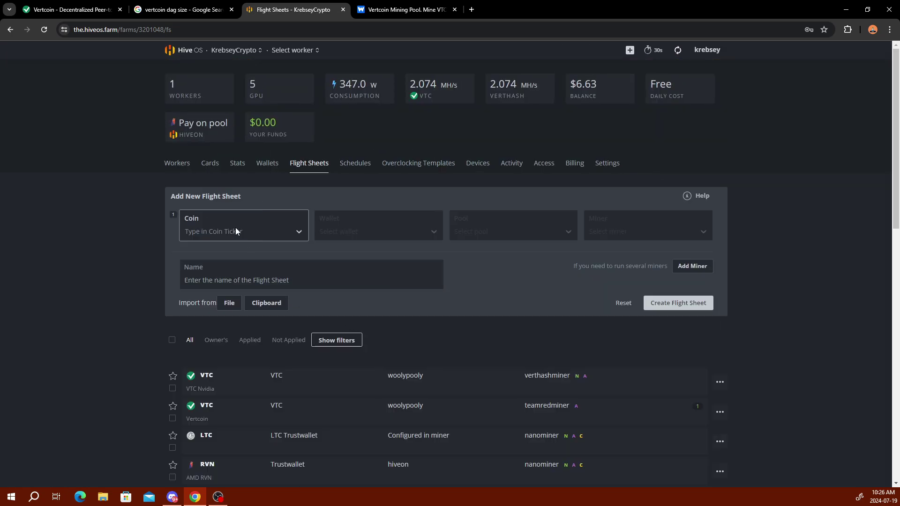
Set the new flight sheet's coin to VTC and its wallet to the VTC wallet.
{"action": "left_click", "coordinate": [236, 230]}
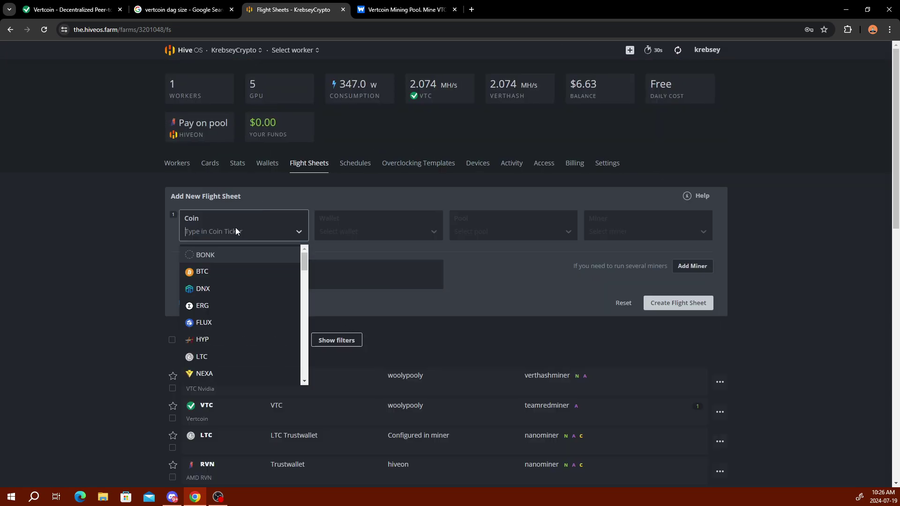
{"action": "type", "text": "vtc"}
{"action": "left_click", "coordinate": [240, 254]}
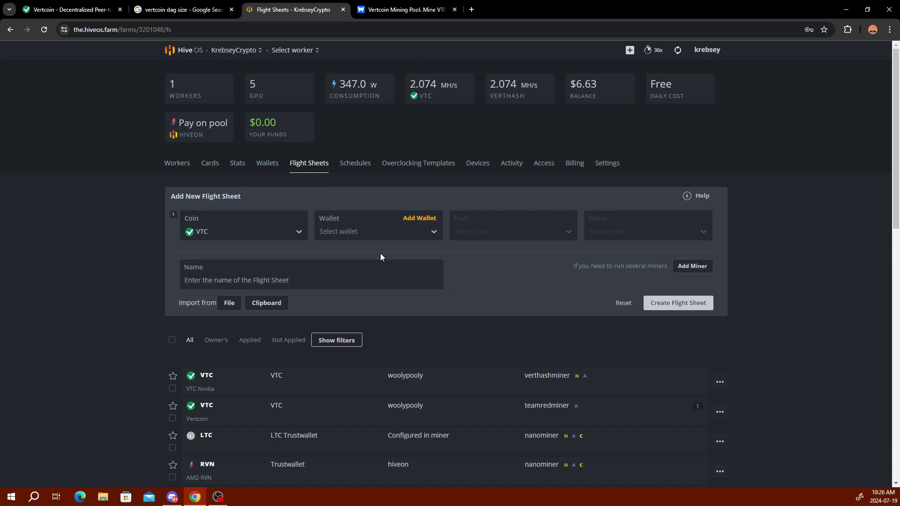
{"action": "left_click", "coordinate": [385, 234]}
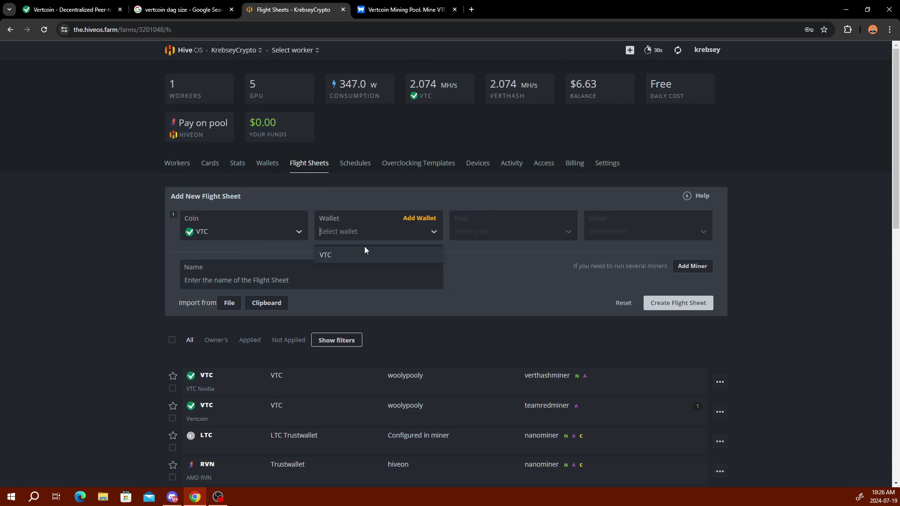
{"action": "left_click", "coordinate": [331, 252]}
Glance at the pool list without choosing, then switch to WoolyPooly's Vertcoin page.
{"action": "left_click", "coordinate": [497, 232]}
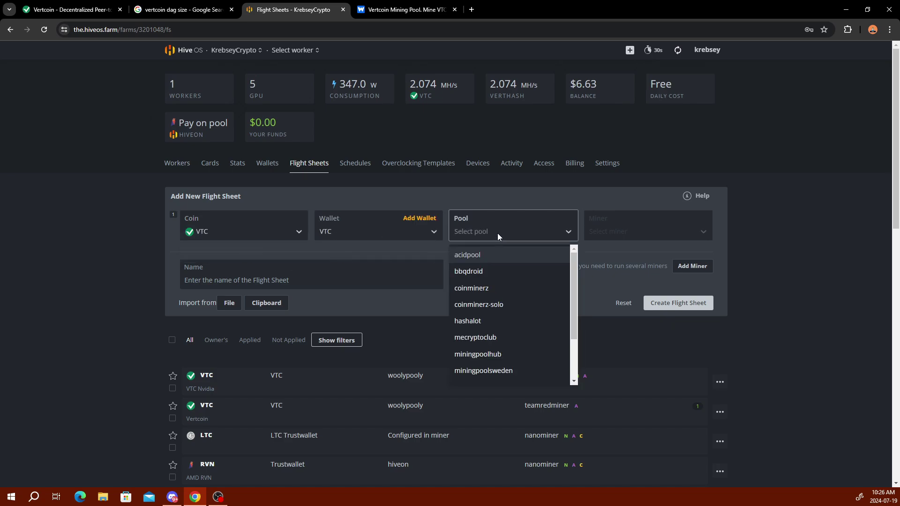
{"action": "left_click", "coordinate": [468, 188]}
{"action": "left_click", "coordinate": [375, 9]}
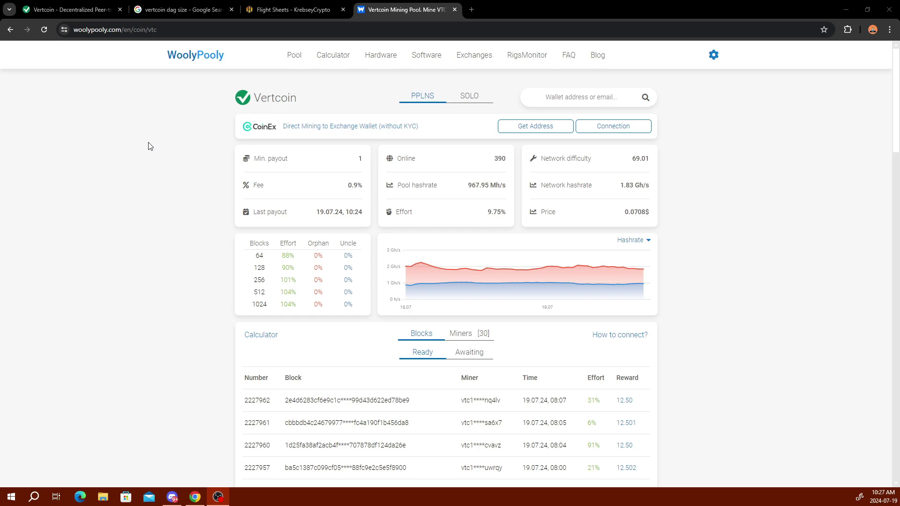
Set the new VTC flight sheet's pool to woolypooly using the Canada PPLNS server.
{"action": "left_click", "coordinate": [265, 10]}
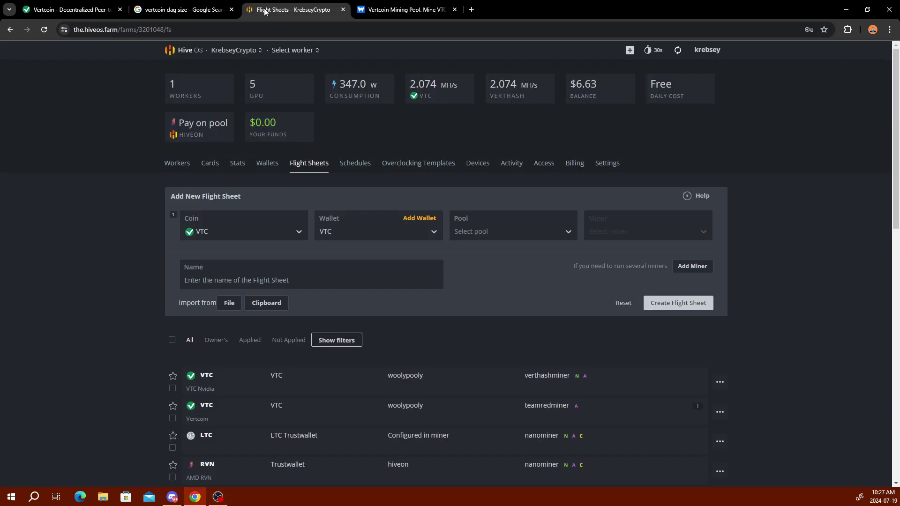
{"action": "left_click", "coordinate": [494, 230]}
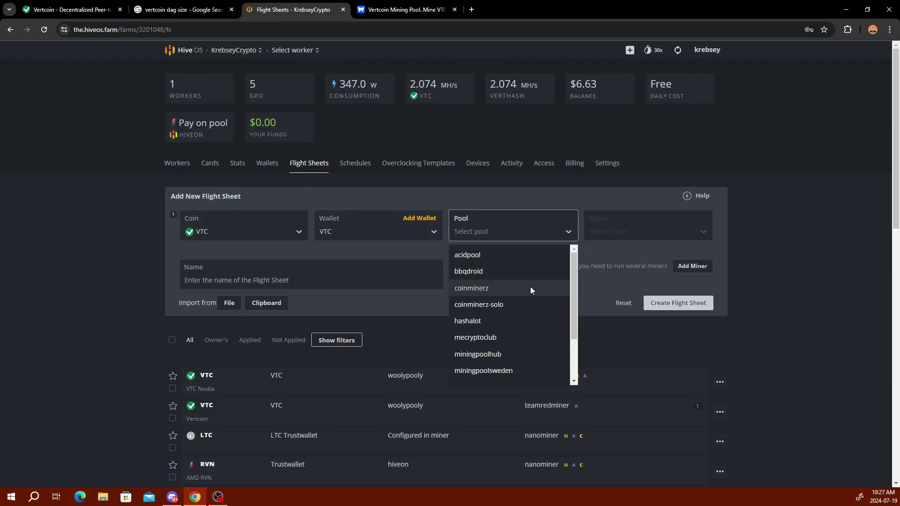
{"action": "scroll", "coordinate": [530, 286], "scroll_direction": "down", "scroll_amount": 2}
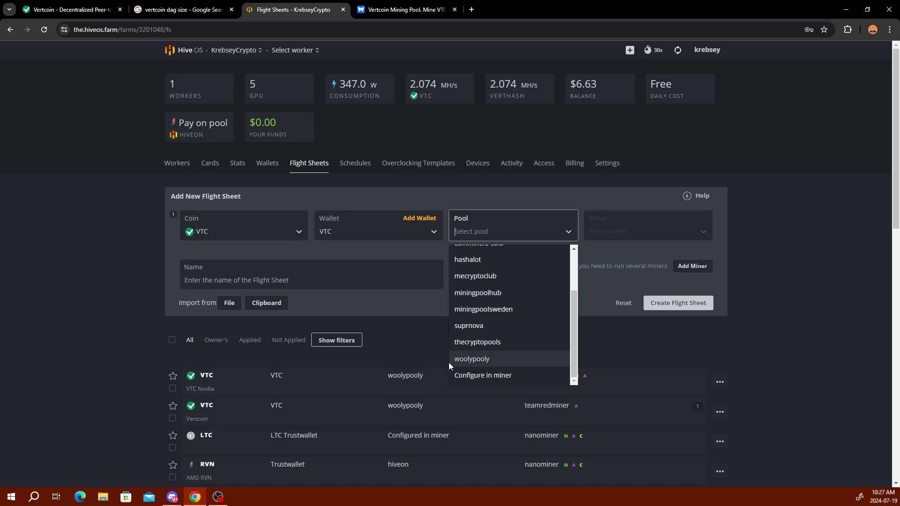
{"action": "left_click", "coordinate": [486, 360]}
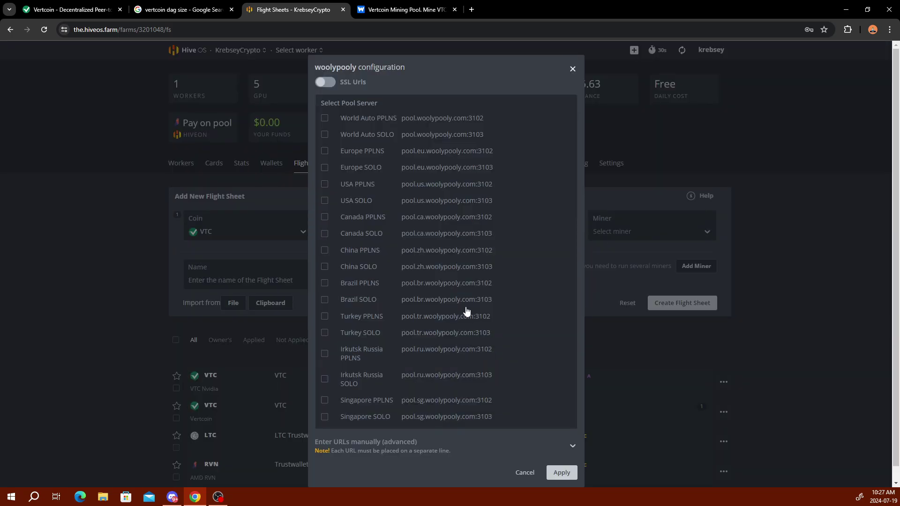
{"action": "left_click", "coordinate": [323, 217]}
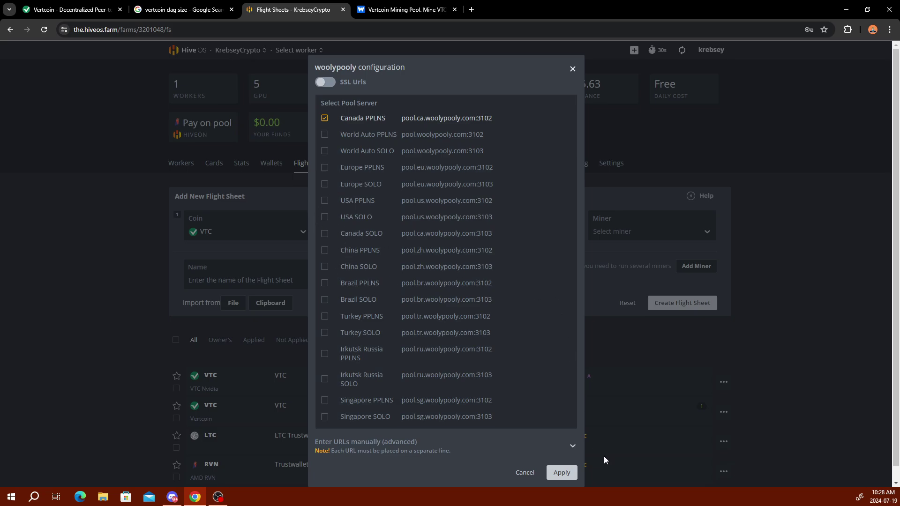
{"action": "left_click", "coordinate": [562, 473]}
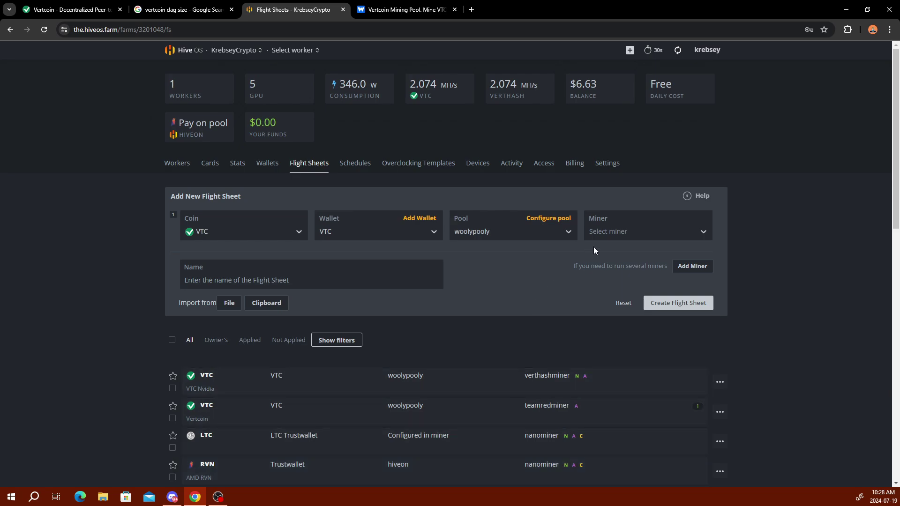
{"action": "left_click", "coordinate": [612, 230]}
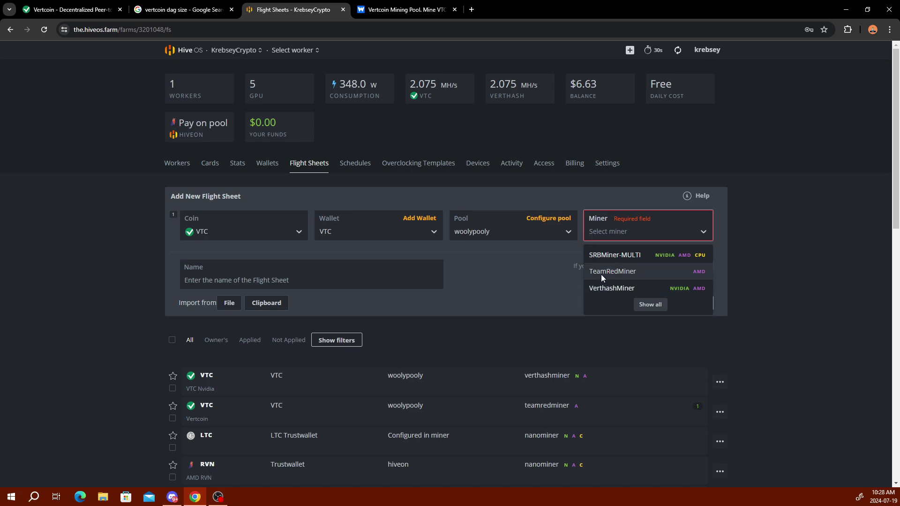
Pick TeamRedMiner from the Miner list for the VTC woolypooly sheet.
{"action": "left_click", "coordinate": [602, 274]}
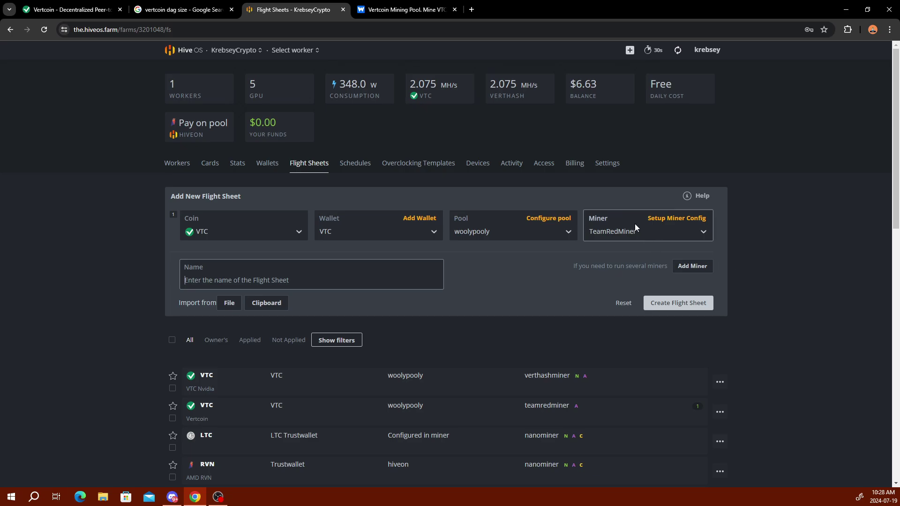
Look at the TeamRedMiner config for the new sheet and close it unchanged.
{"action": "left_click", "coordinate": [661, 218]}
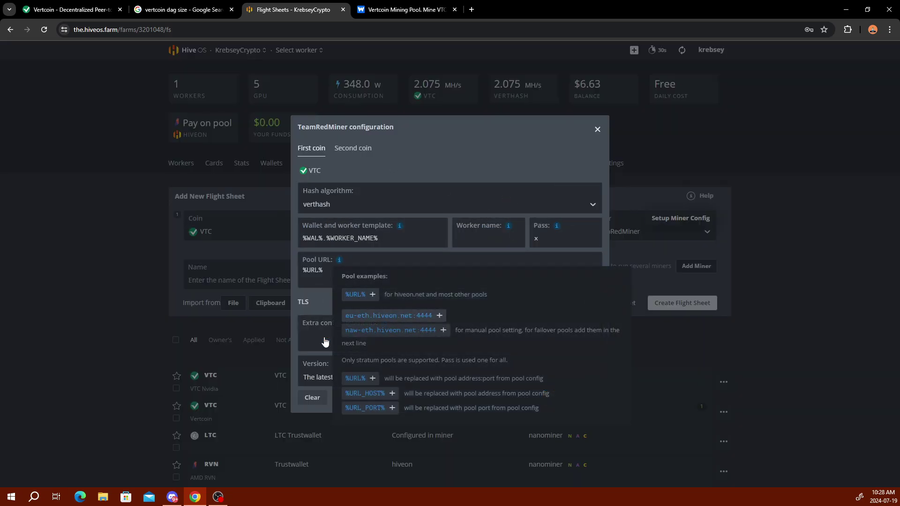
{"action": "left_click", "coordinate": [597, 129]}
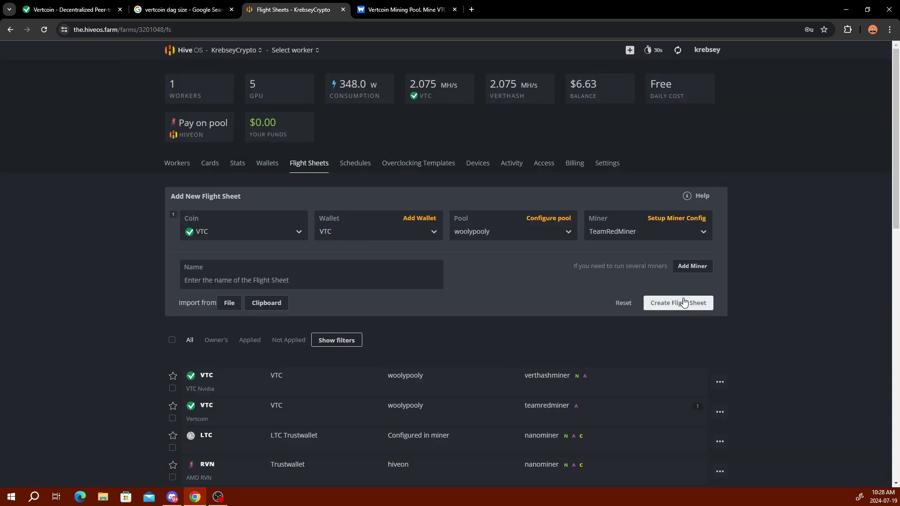
{"action": "scroll", "coordinate": [462, 315], "scroll_direction": "down", "scroll_amount": 3}
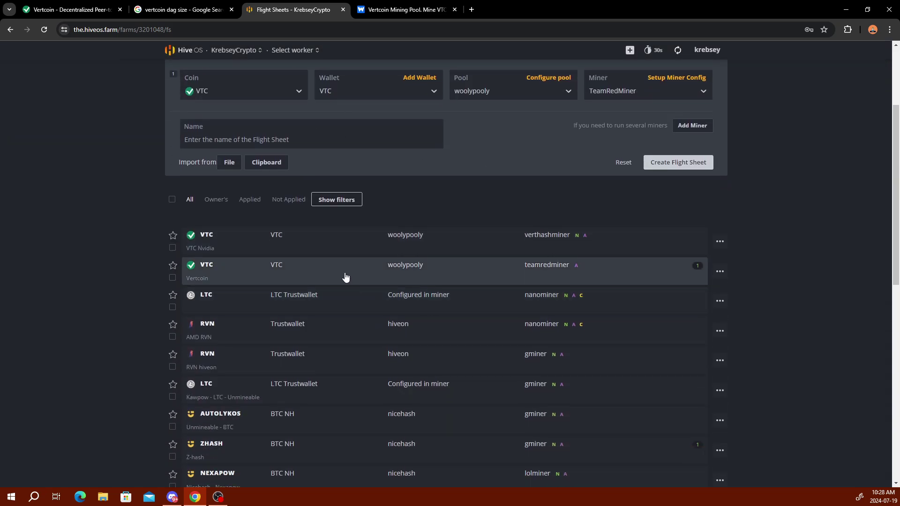
Expand the Vertcoin and VTC Nvidia sheets and open VTC Nvidia for editing.
{"action": "left_click", "coordinate": [347, 278]}
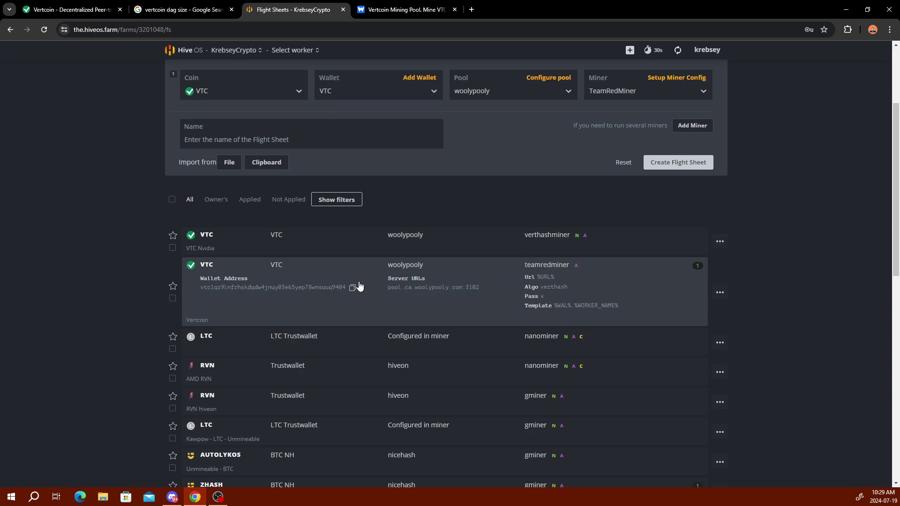
{"action": "left_click", "coordinate": [315, 244]}
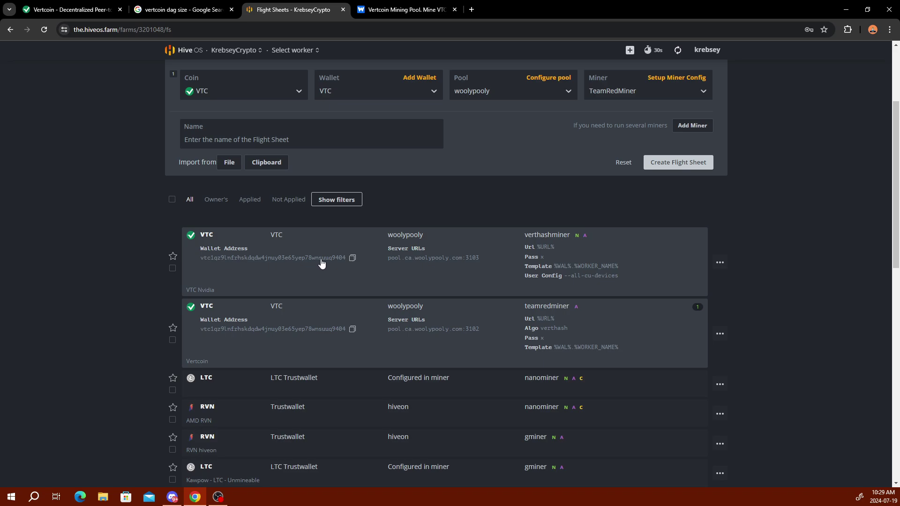
{"action": "left_click", "coordinate": [337, 312]}
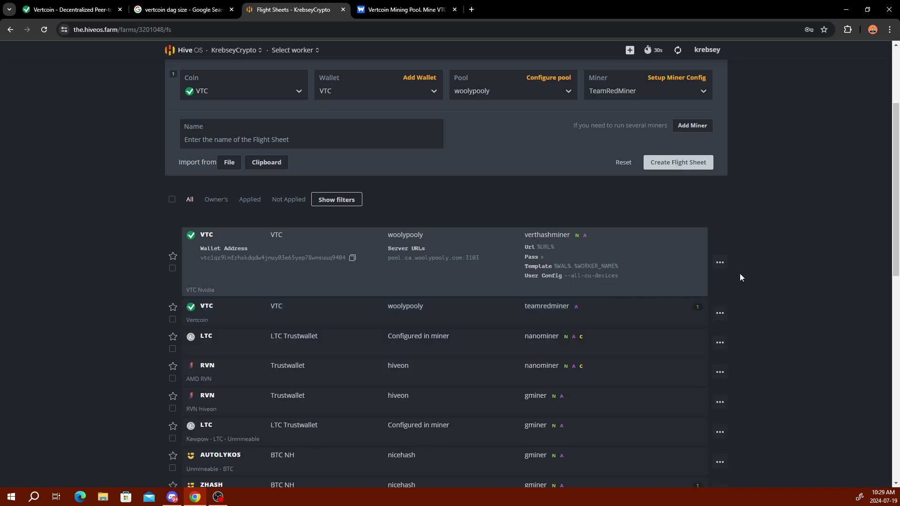
{"action": "left_click", "coordinate": [720, 262]}
{"action": "left_click", "coordinate": [695, 279]}
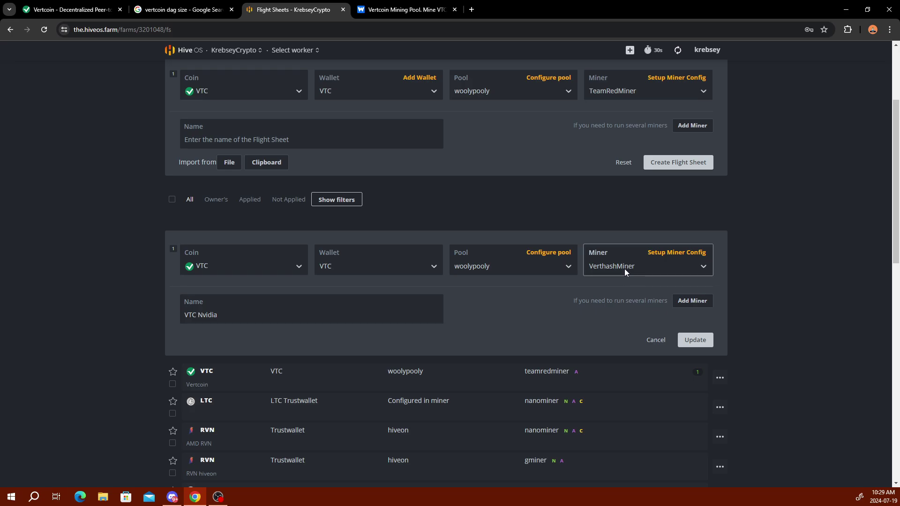
Inspect VTC Nvidia's VerthashMiner config and miner options, keeping VerthashMiner.
{"action": "left_click", "coordinate": [657, 252]}
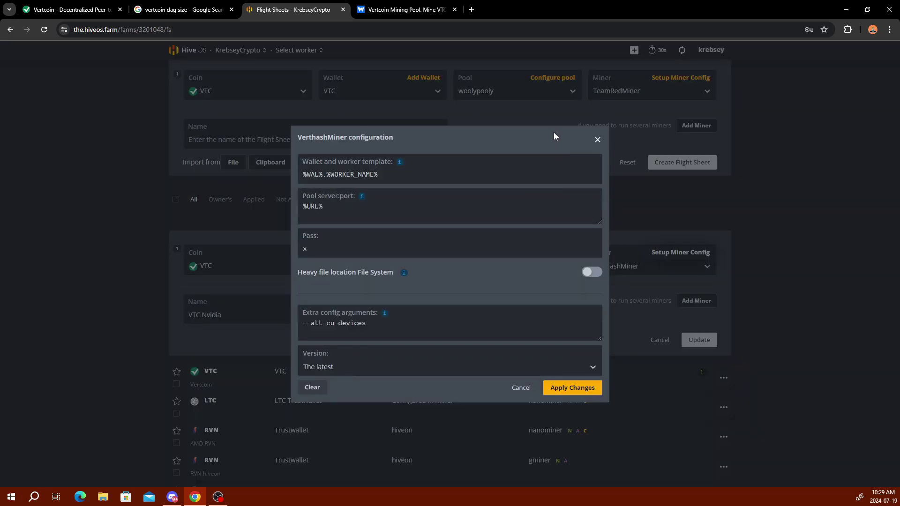
{"action": "left_click", "coordinate": [597, 139]}
{"action": "left_click", "coordinate": [606, 264]}
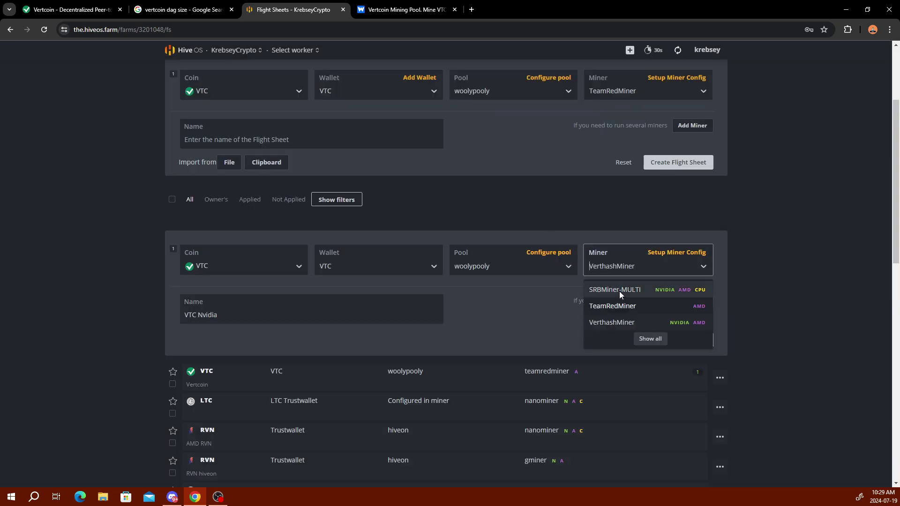
{"action": "left_click", "coordinate": [763, 307]}
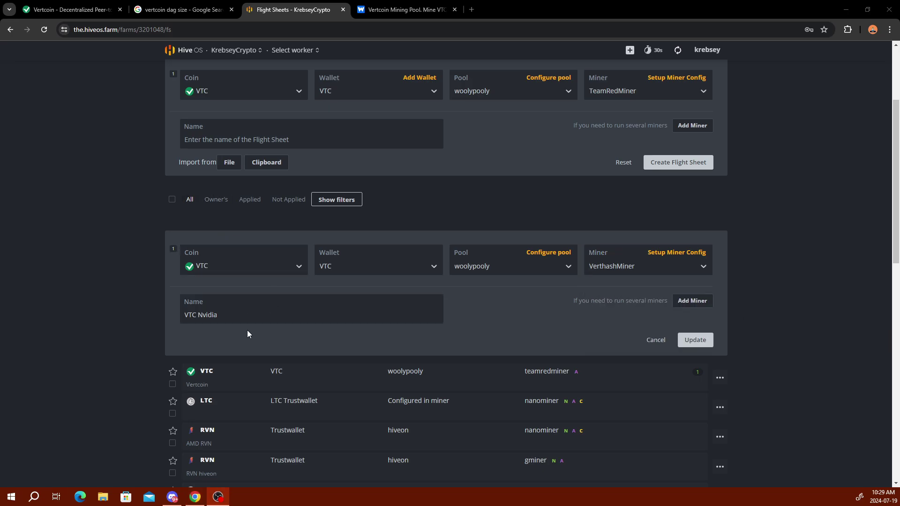
Cancel the VTC Nvidia edit and show the farm's Workers page.
{"action": "left_click", "coordinate": [240, 314]}
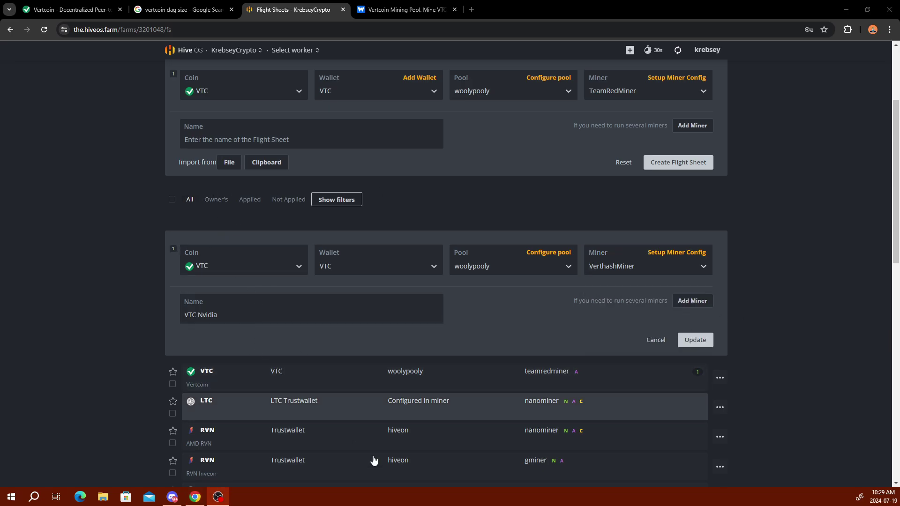
{"action": "left_click", "coordinate": [655, 340]}
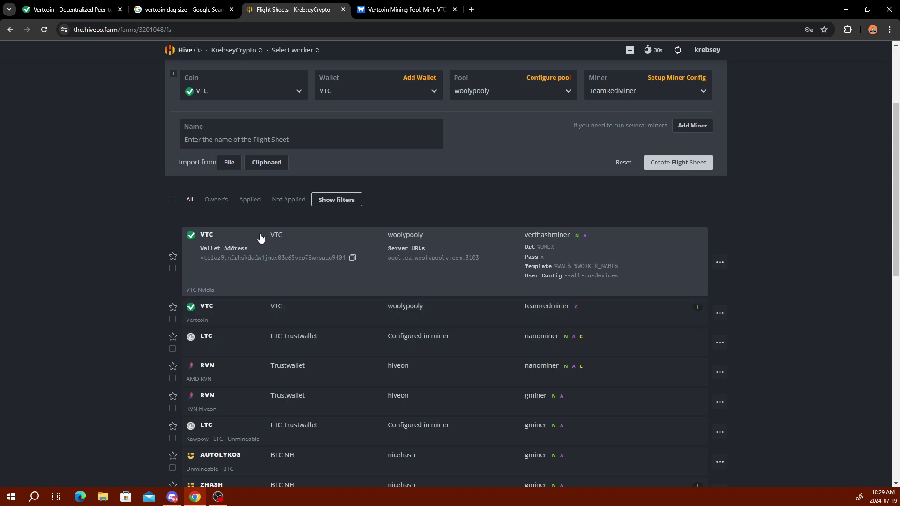
{"action": "scroll", "coordinate": [261, 236], "scroll_direction": "up", "scroll_amount": 3}
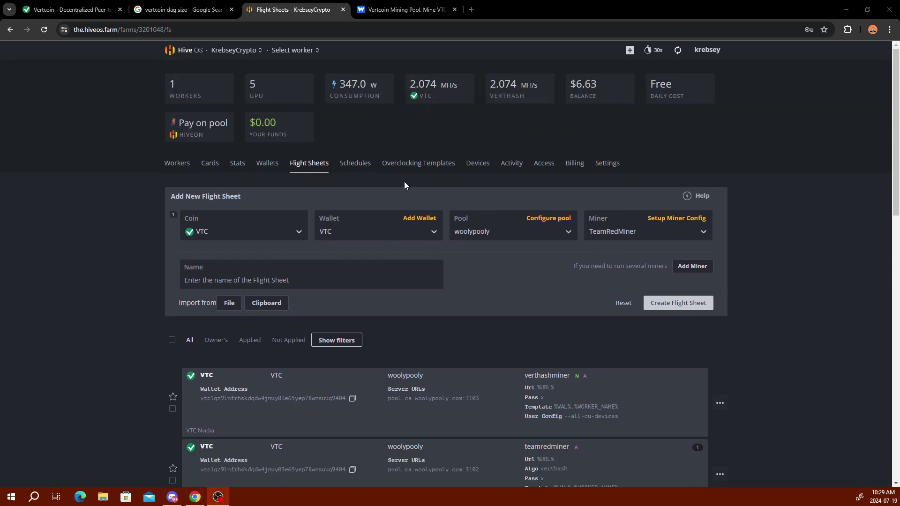
{"action": "left_click", "coordinate": [179, 163]}
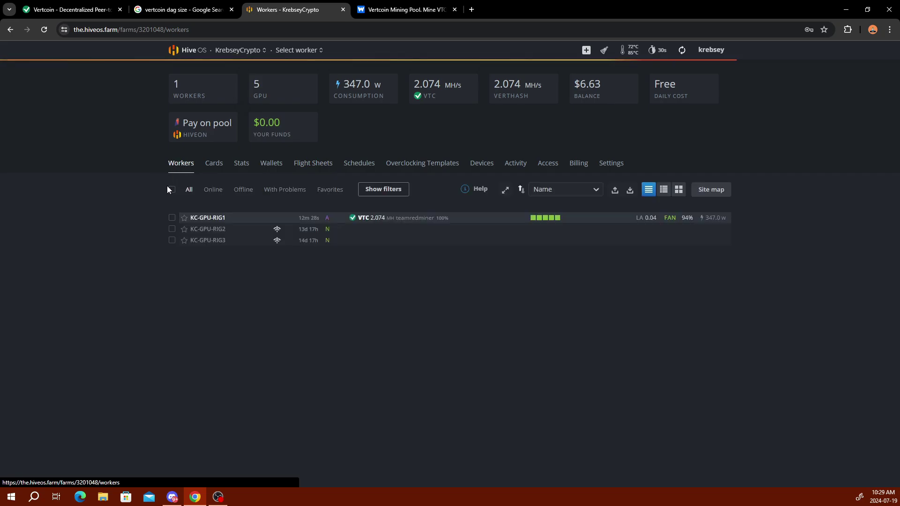
Open KC-GPU-RIG1 and look over its running flight sheet and GPU overview.
{"action": "left_click", "coordinate": [212, 218]}
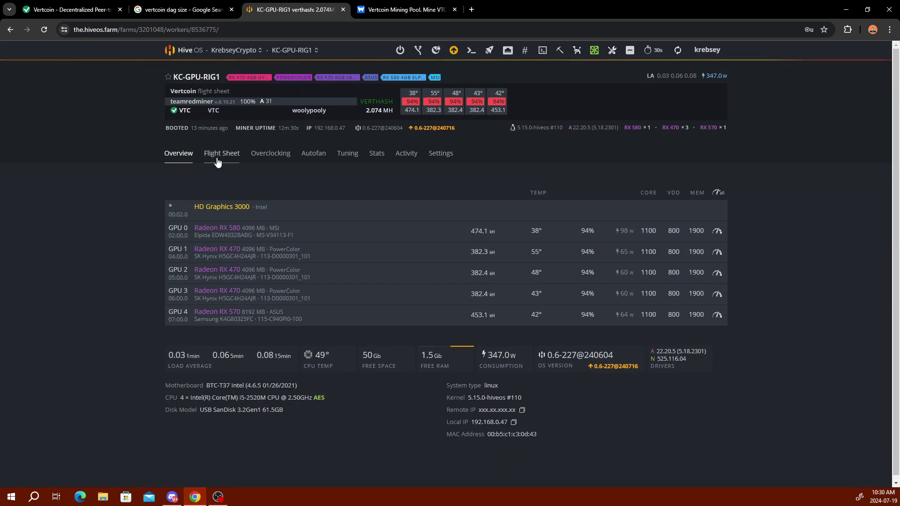
{"action": "left_click", "coordinate": [217, 160]}
{"action": "scroll", "coordinate": [576, 265], "scroll_direction": "down", "scroll_amount": 2}
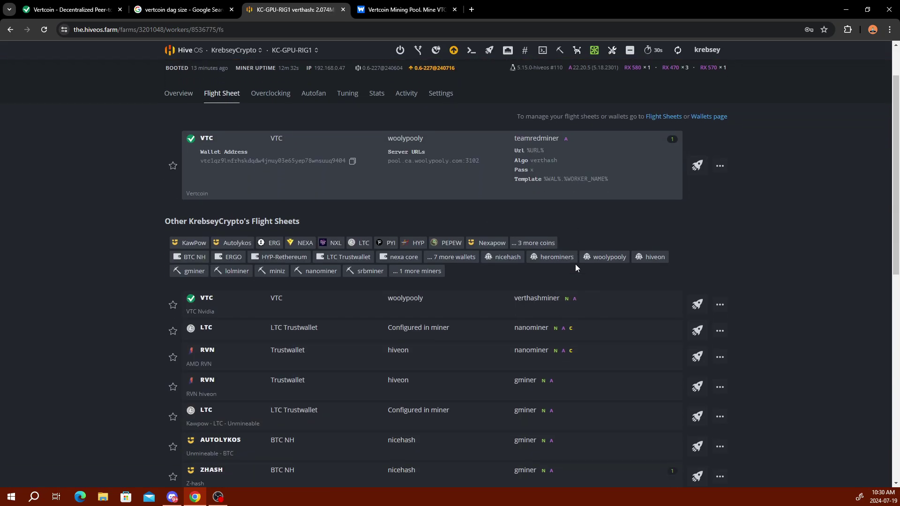
{"action": "scroll", "coordinate": [576, 266], "scroll_direction": "down", "scroll_amount": 1}
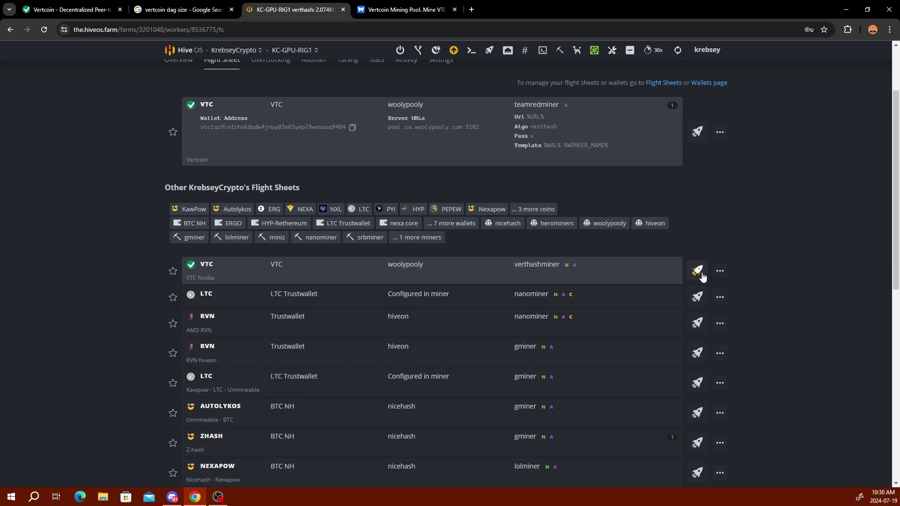
{"action": "scroll", "coordinate": [722, 228], "scroll_direction": "up", "scroll_amount": 3}
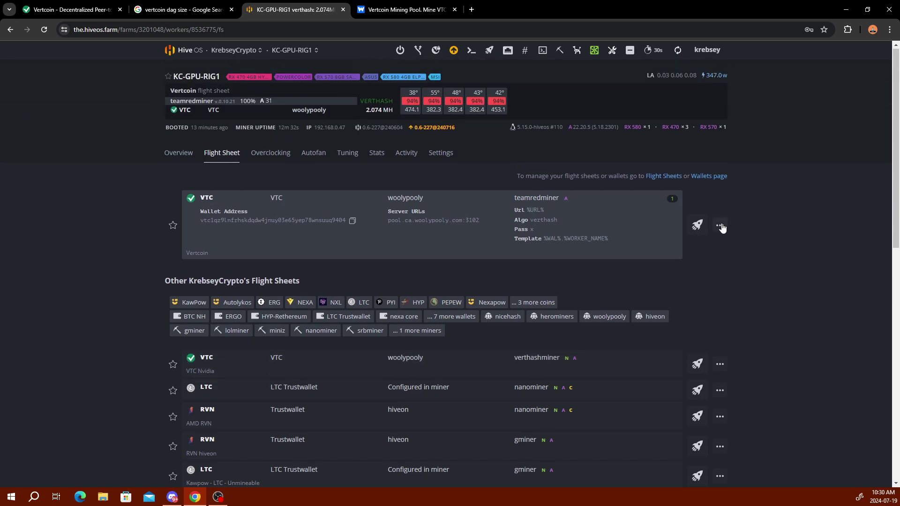
{"action": "left_click", "coordinate": [178, 154]}
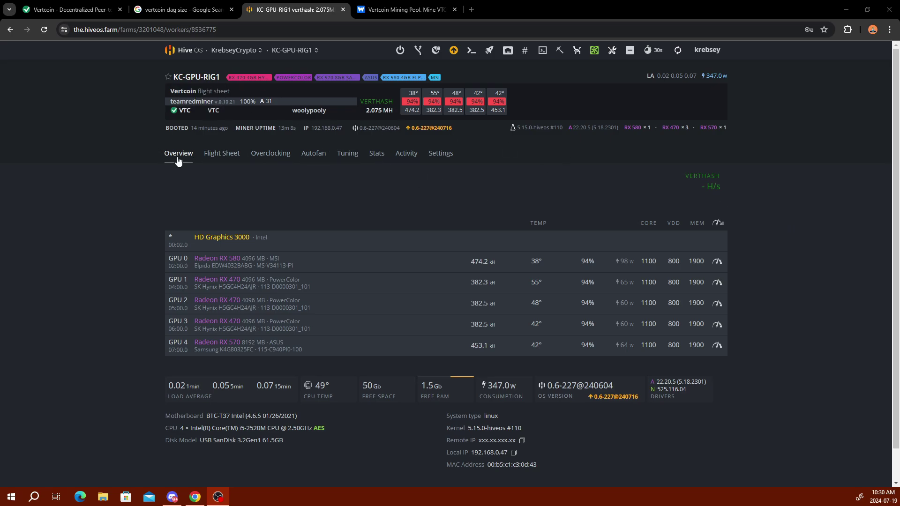
Copy the wallet address from the rig's Vertcoin flight sheet and switch to WoolyPooly.
{"action": "left_click", "coordinate": [224, 154]}
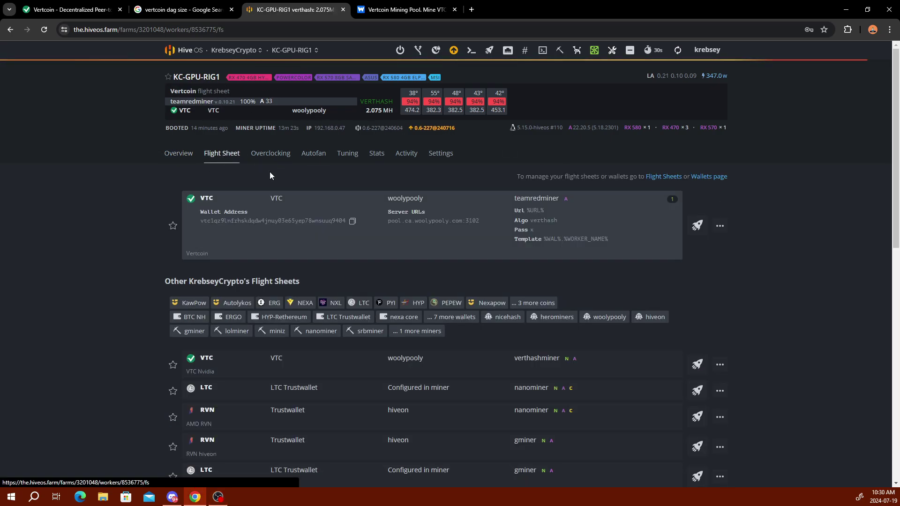
{"action": "left_click", "coordinate": [352, 222]}
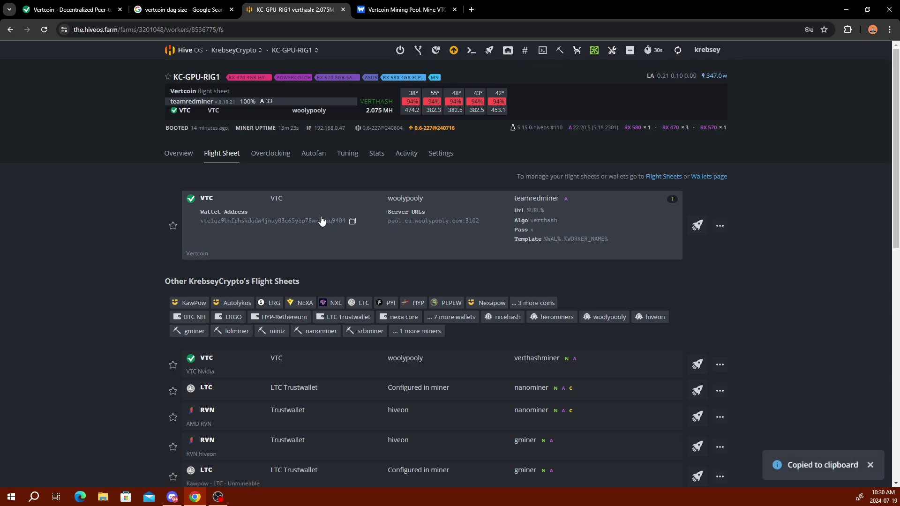
{"action": "left_click", "coordinate": [376, 11]}
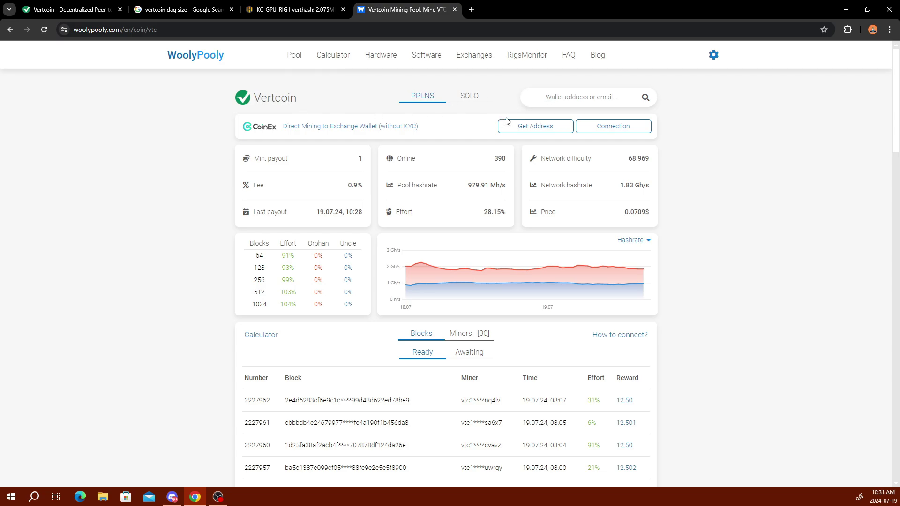
Paste the copied VTC wallet address into WoolyPooly's search and look it up.
{"action": "right_click", "coordinate": [556, 100]}
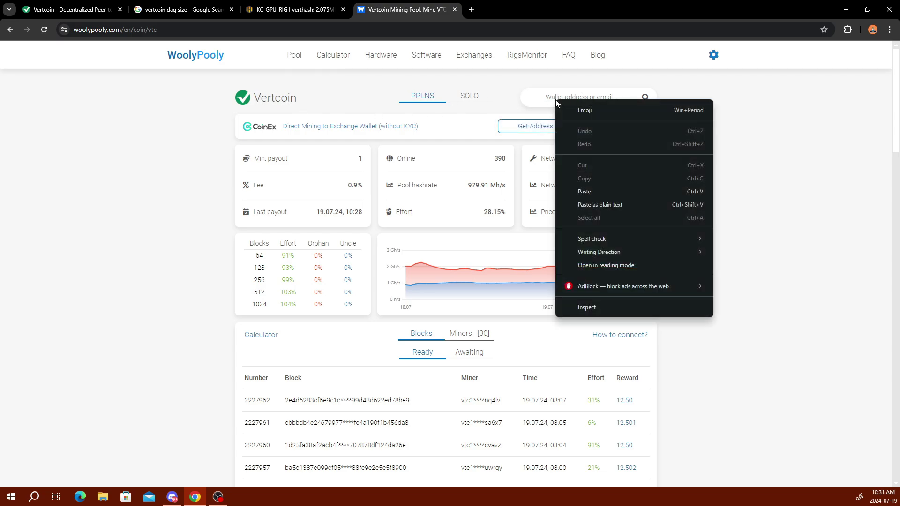
{"action": "left_click", "coordinate": [590, 193]}
{"action": "left_click", "coordinate": [646, 97]}
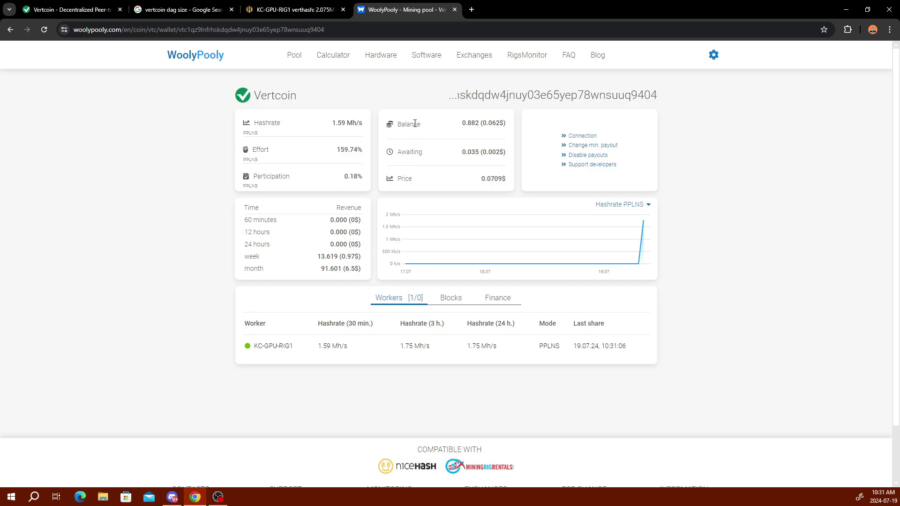
Browse the wallet's Blocks and Finance tabs, return to Workers, then switch to vertcoin.org.
{"action": "scroll", "coordinate": [394, 304], "scroll_direction": "down", "scroll_amount": 2}
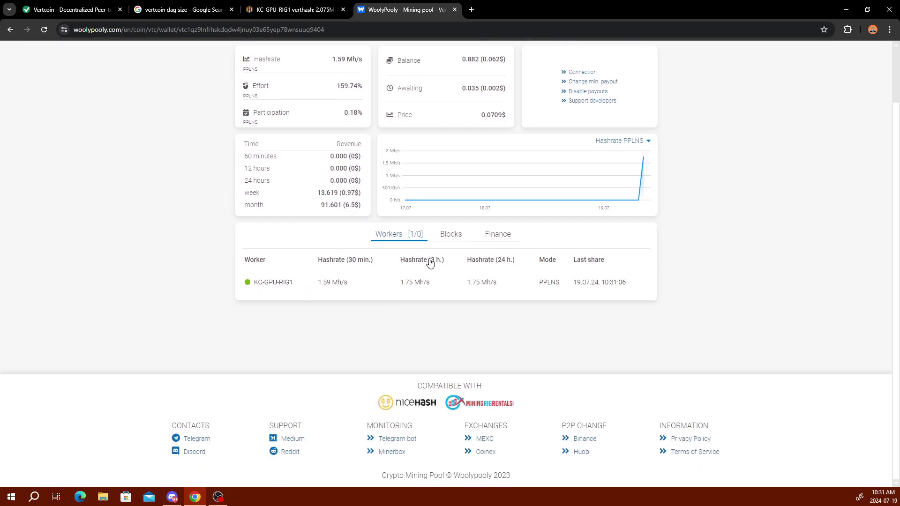
{"action": "left_click", "coordinate": [445, 240]}
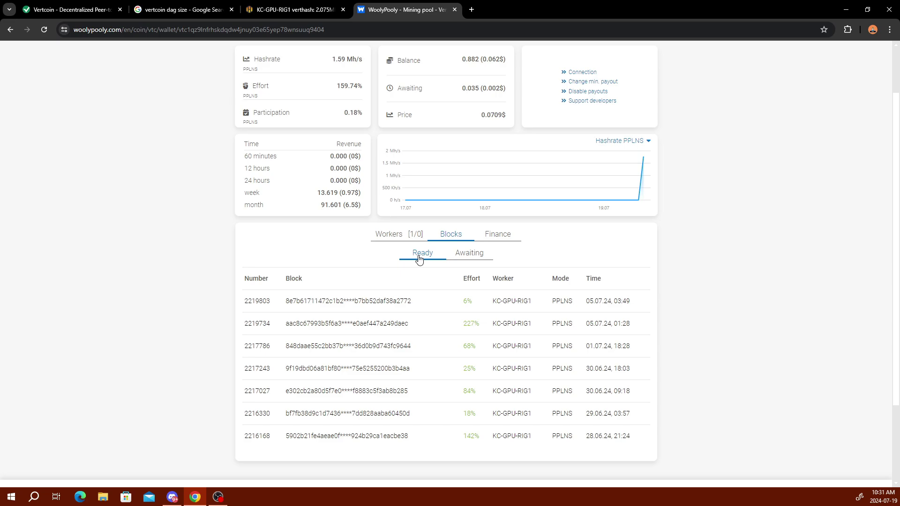
{"action": "left_click", "coordinate": [478, 257]}
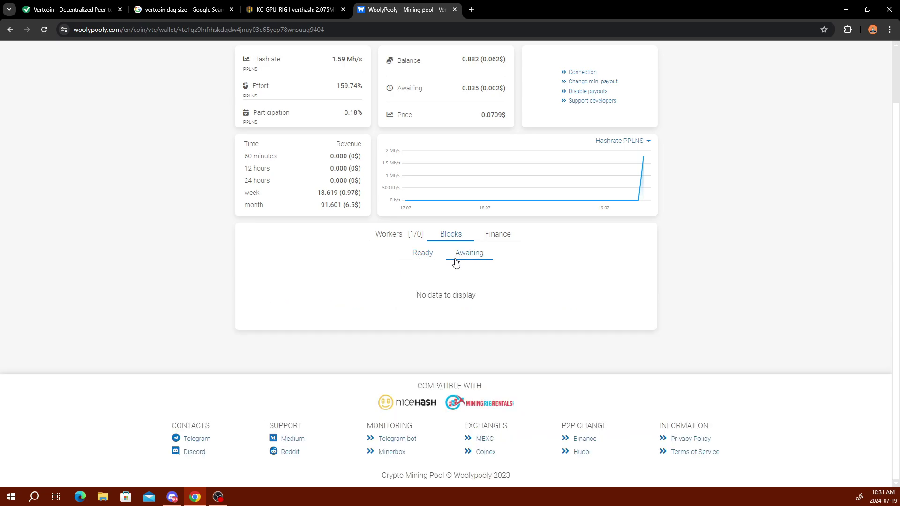
{"action": "left_click", "coordinate": [424, 257]}
{"action": "left_click", "coordinate": [498, 241]}
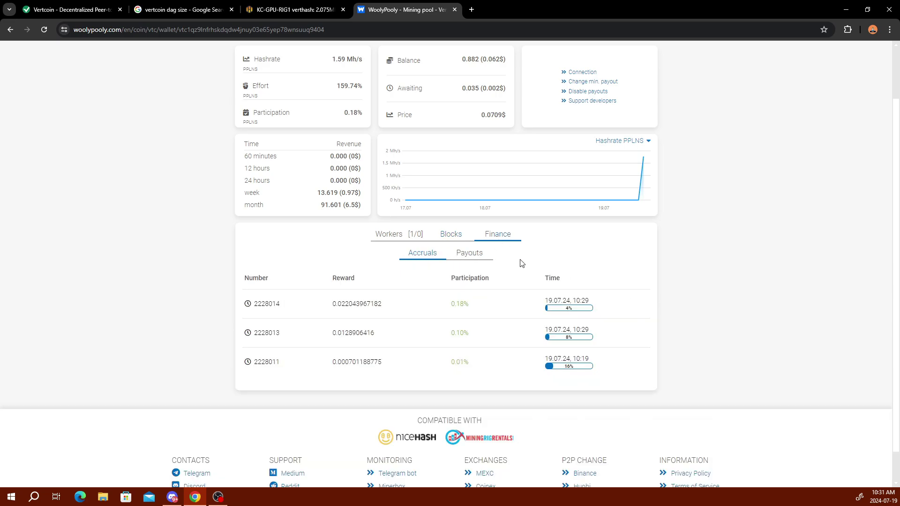
{"action": "left_click", "coordinate": [391, 236]}
{"action": "scroll", "coordinate": [356, 220], "scroll_direction": "up", "scroll_amount": 2}
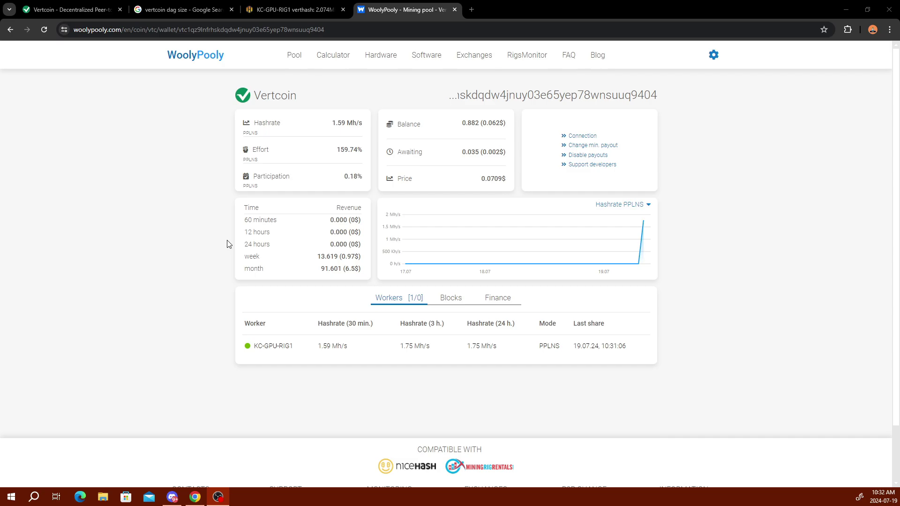
{"action": "key", "text": "ctrl+1"}
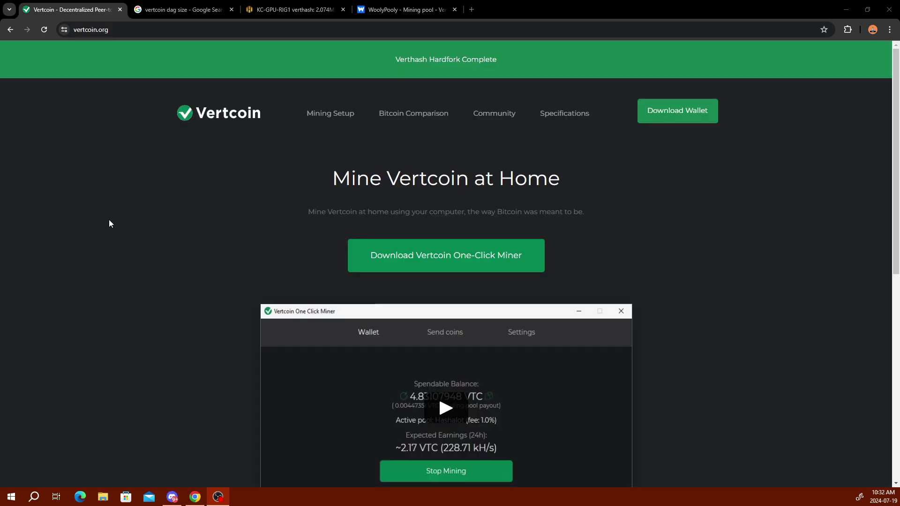